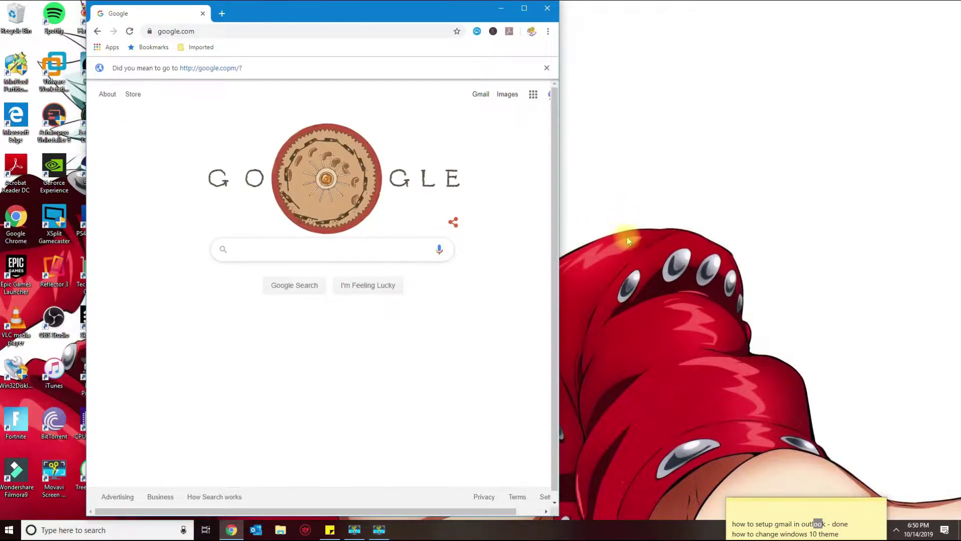
- Move the Chrome window to the right and close the 'Did you mean google.com' notice
drag(445, 14, 555, 14)
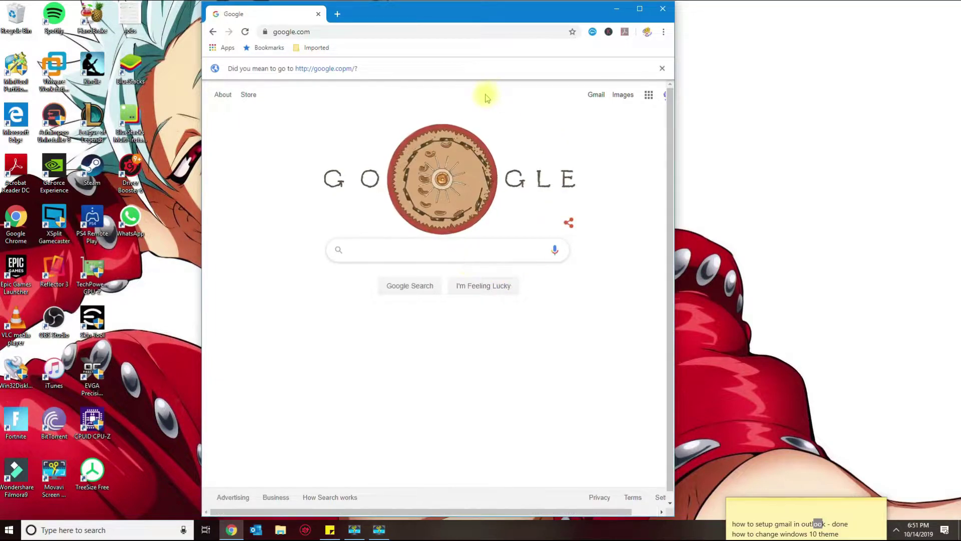
click(660, 68)
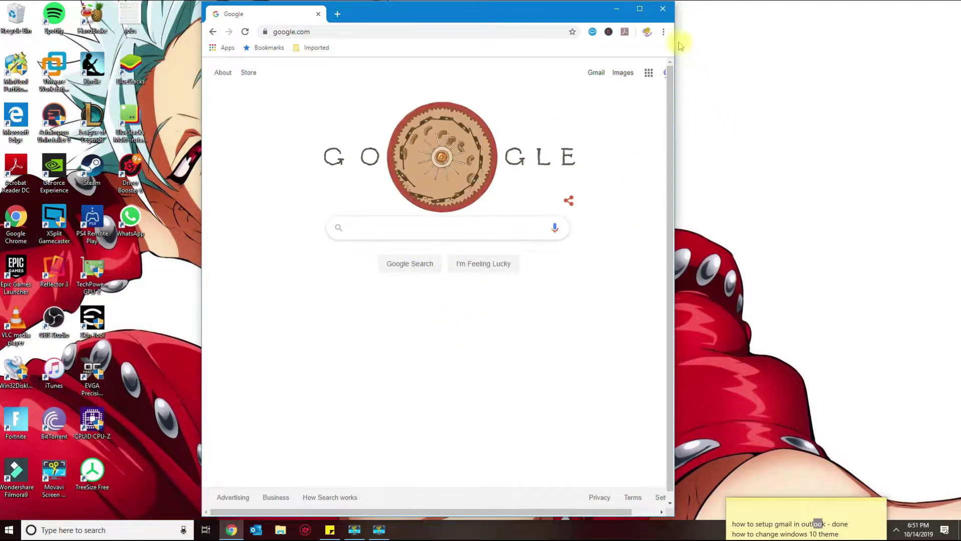
- Open Chrome Settings and search them for 'proxy'
click(664, 32)
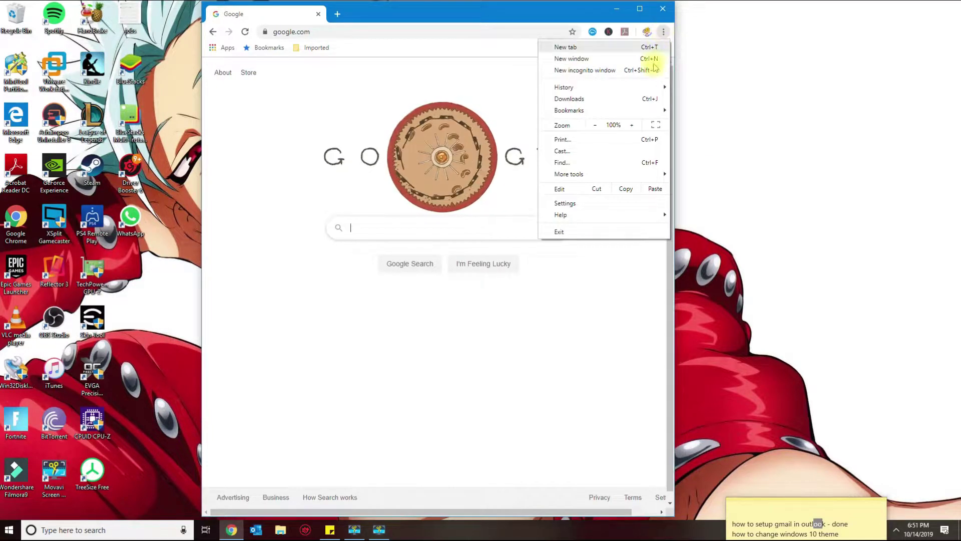
click(606, 203)
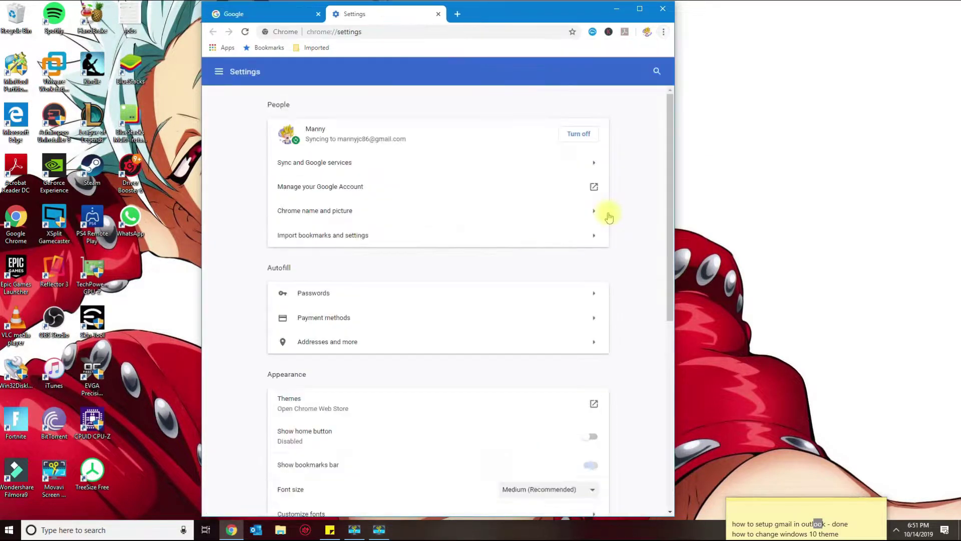
click(655, 72)
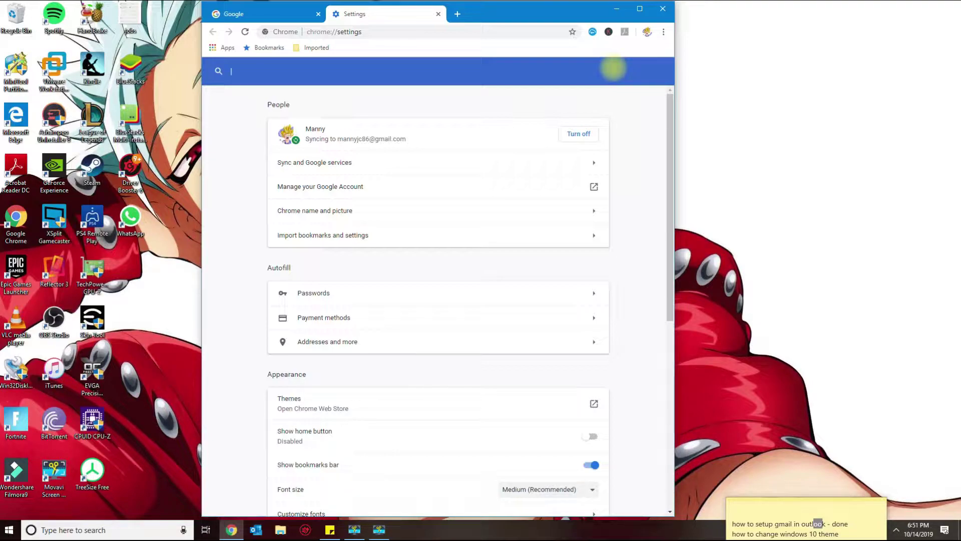
text(proxy)
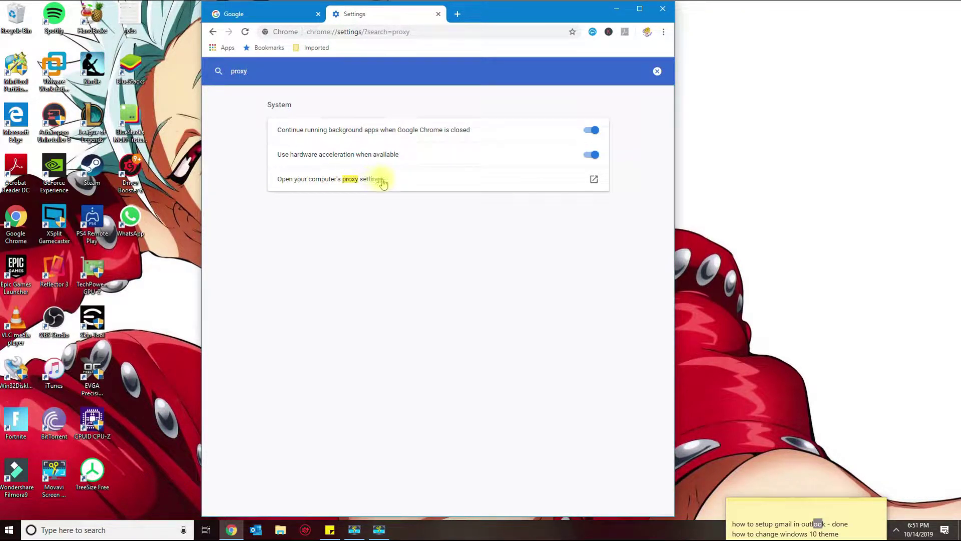
- Switch Windows' Automatically detect settings to Off, then close the proxy settings window
click(554, 180)
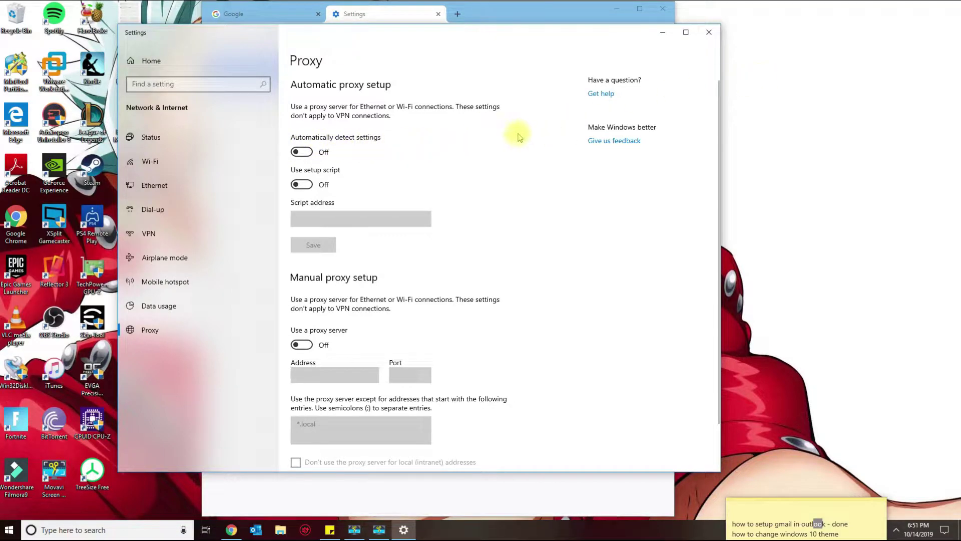
click(709, 32)
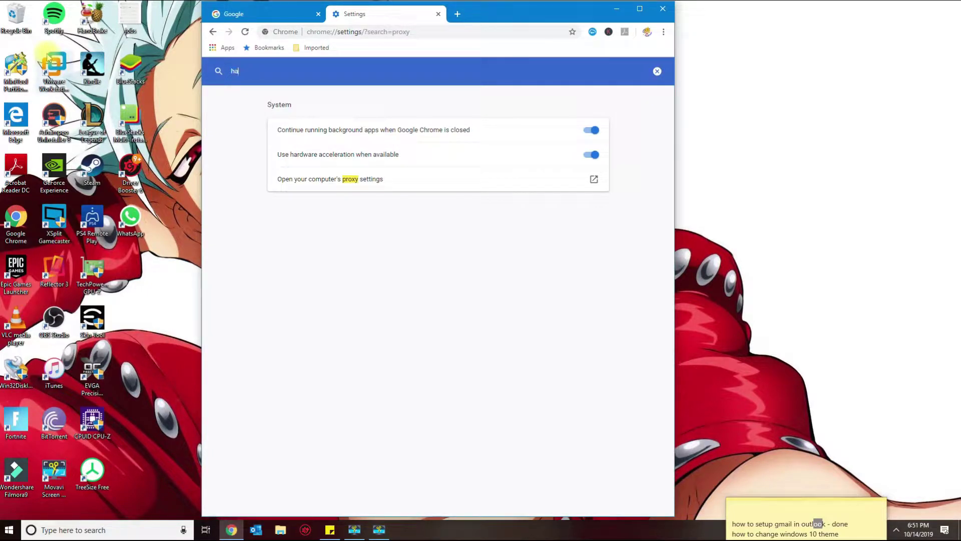
- Search settings for 'hardware', turn off hardware acceleration, and relaunch Chrome
text(hardware)
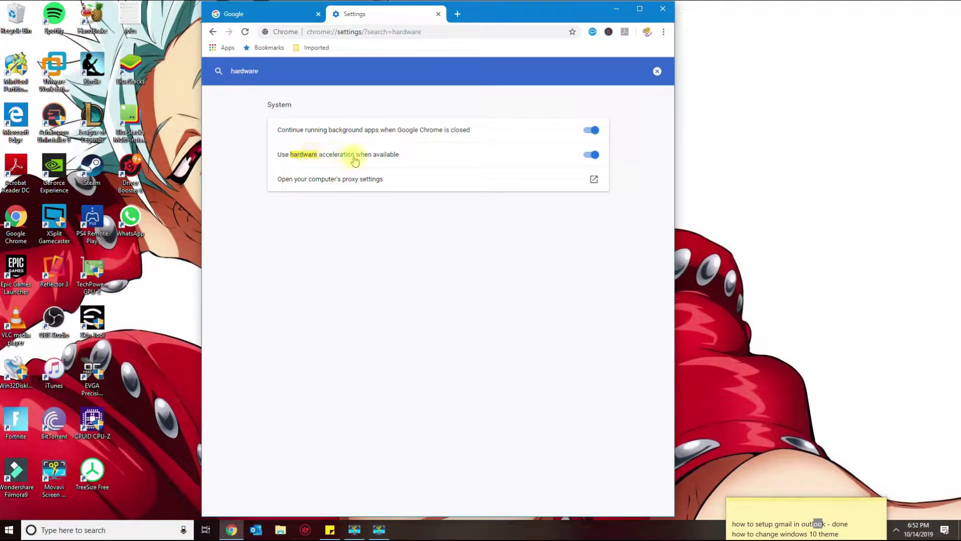
click(590, 156)
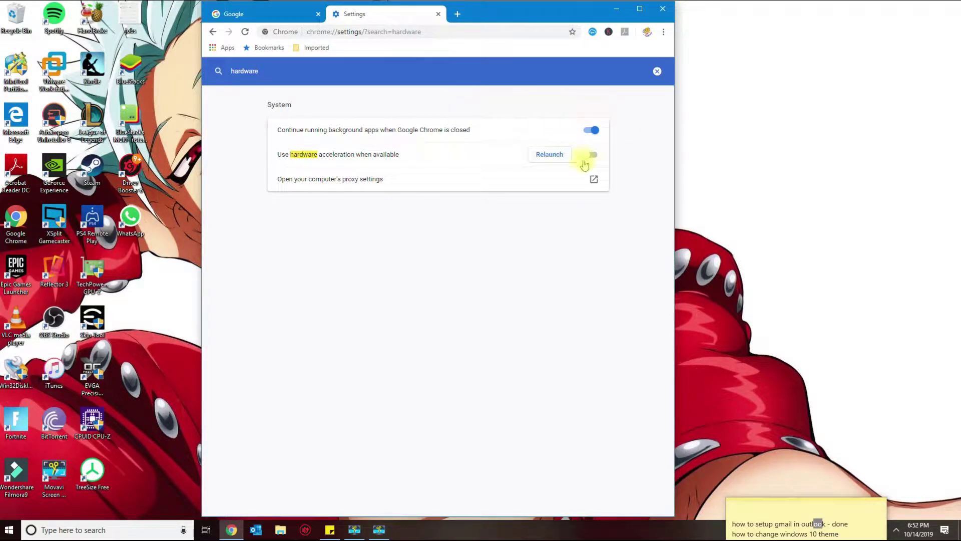
click(551, 155)
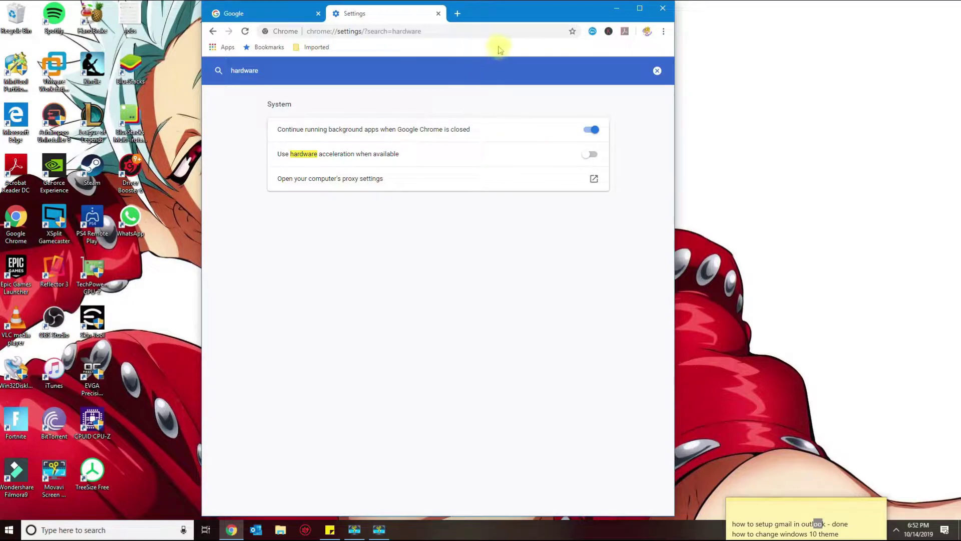
- Open Chrome's Extensions page from the More tools menu
click(664, 32)
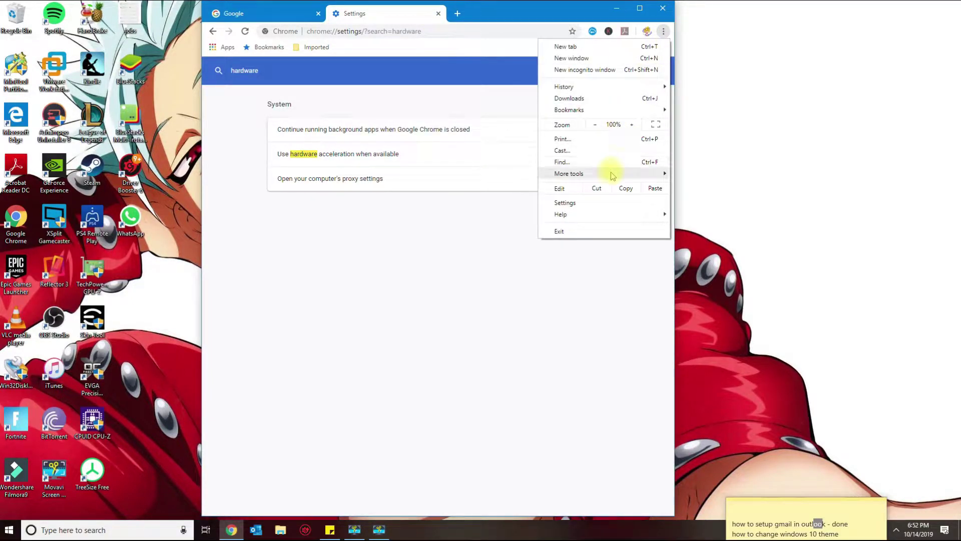
mouse_move(629, 174)
click(701, 214)
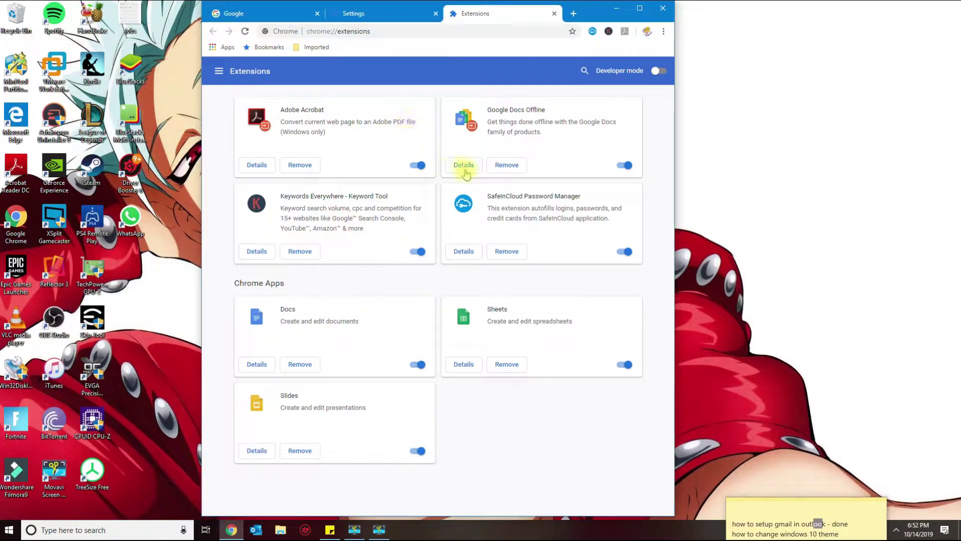
- Remove Google Docs Offline and the Docs, Slides and Sheets apps, confirming each removal
click(506, 165)
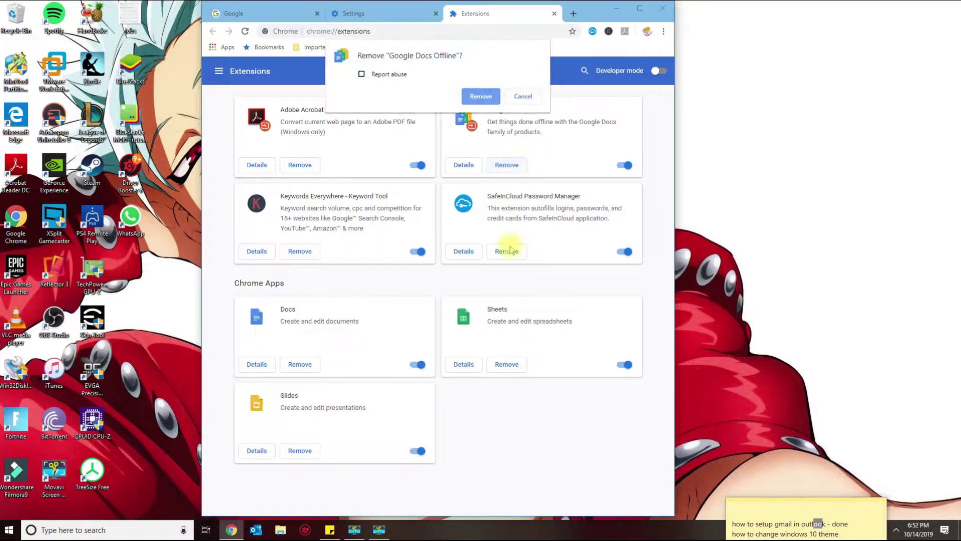
click(481, 95)
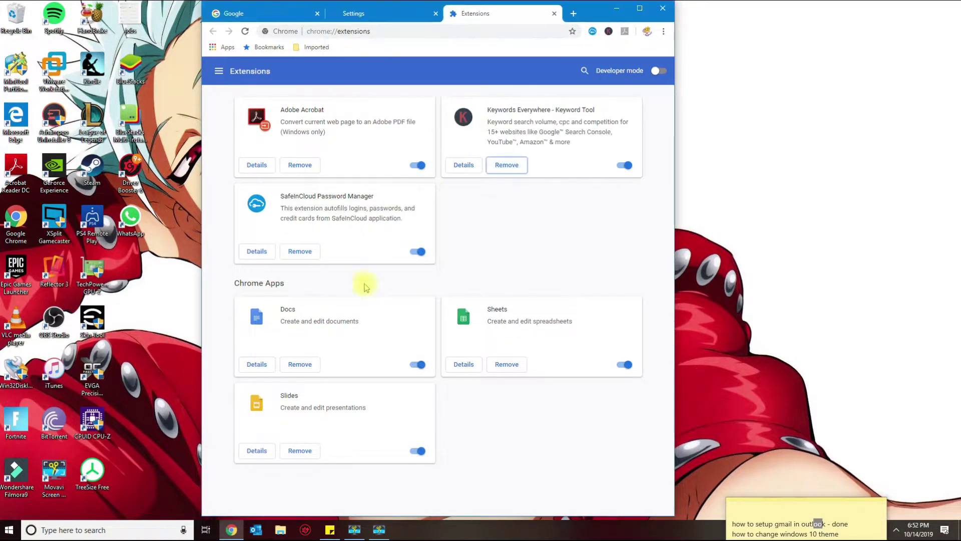
click(299, 364)
click(478, 95)
click(501, 371)
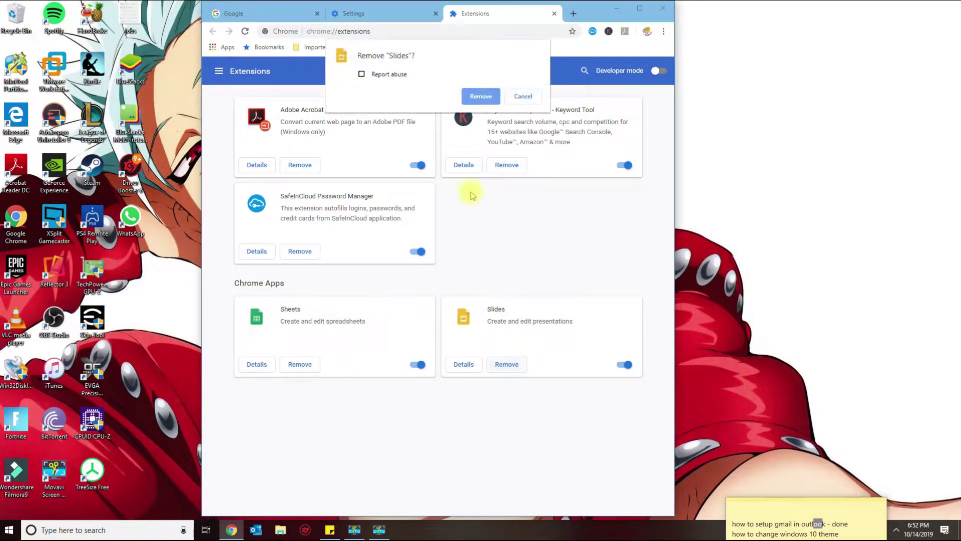
click(480, 95)
click(300, 364)
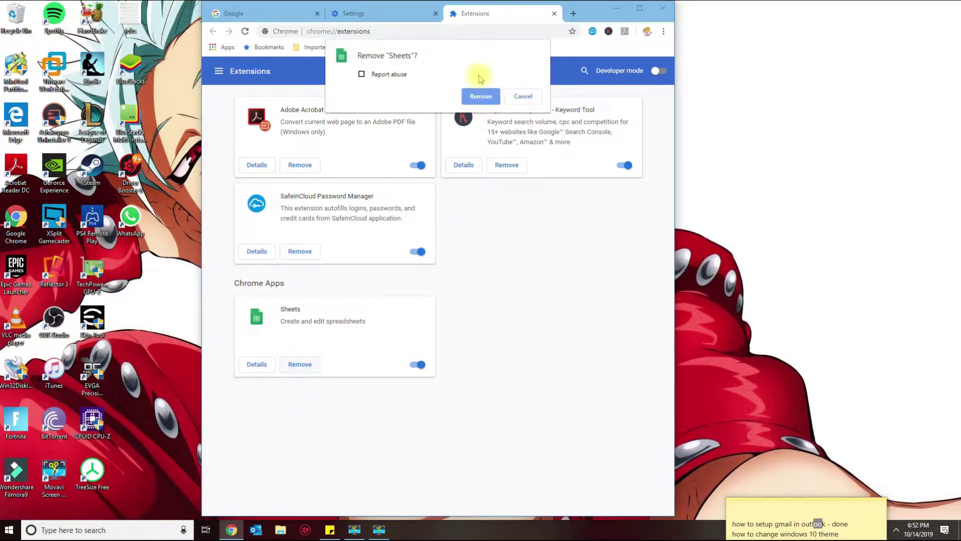
click(480, 95)
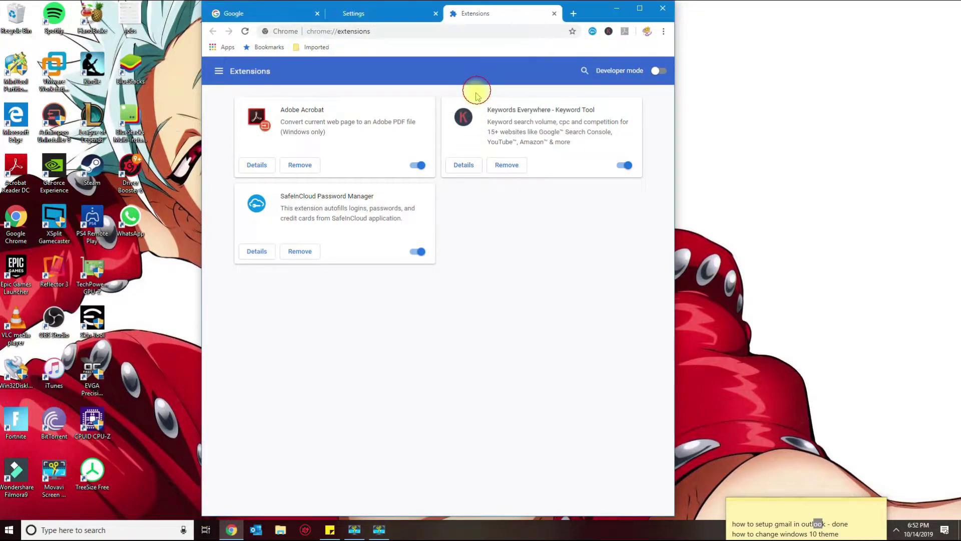
- Open the full History page and choose Clear browsing data from its side menu
click(663, 32)
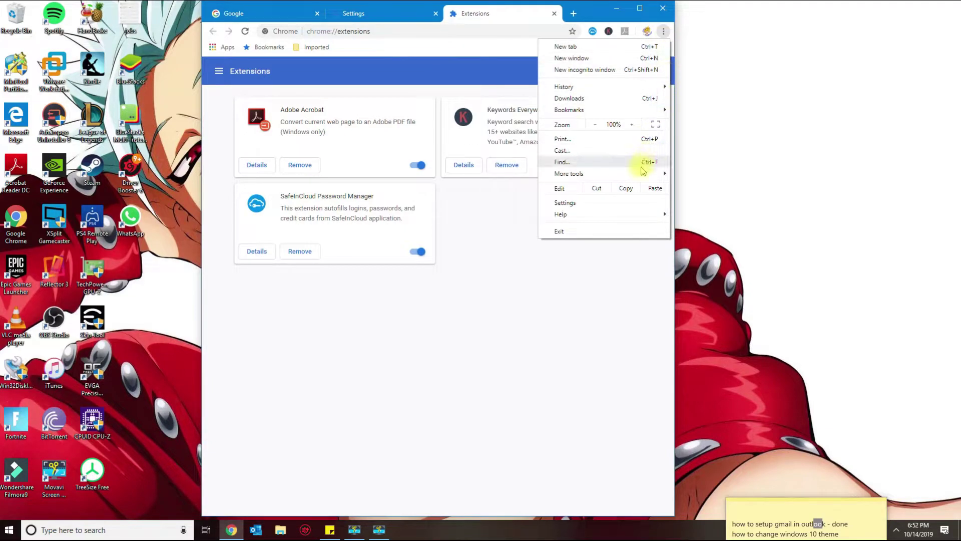
mouse_move(642, 173)
mouse_move(640, 87)
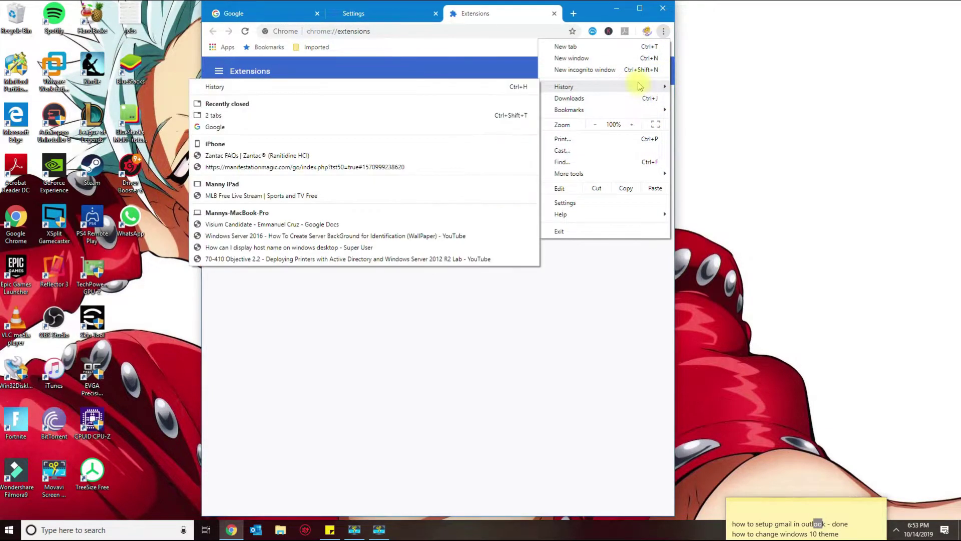
click(505, 90)
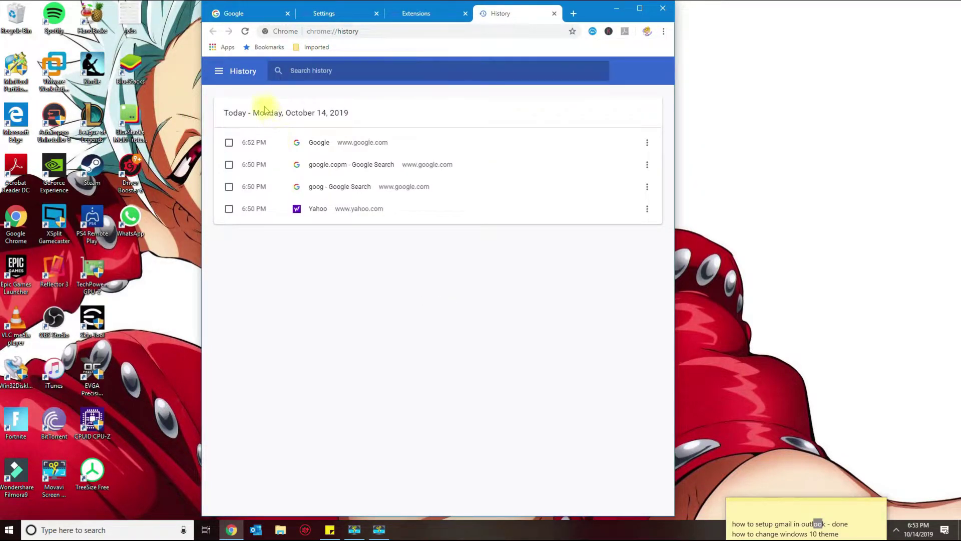
click(219, 72)
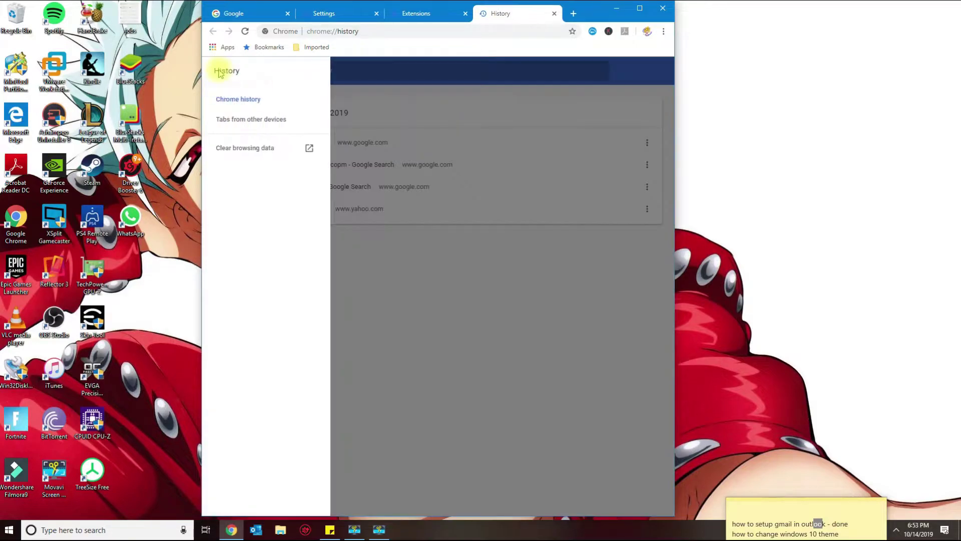
click(239, 147)
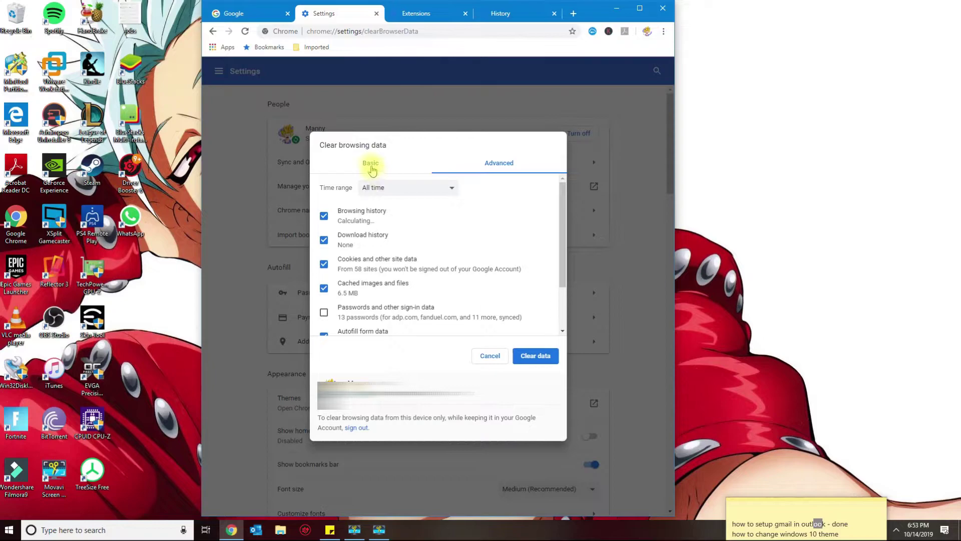
- Clear all-time browsing and download history, cookies, cache and autofill, keeping passwords and site settings
click(371, 165)
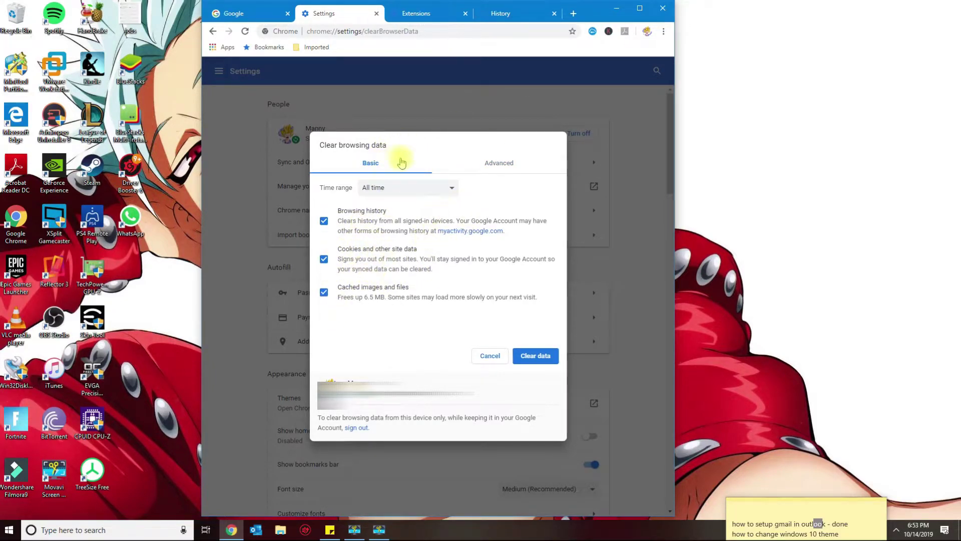
click(493, 161)
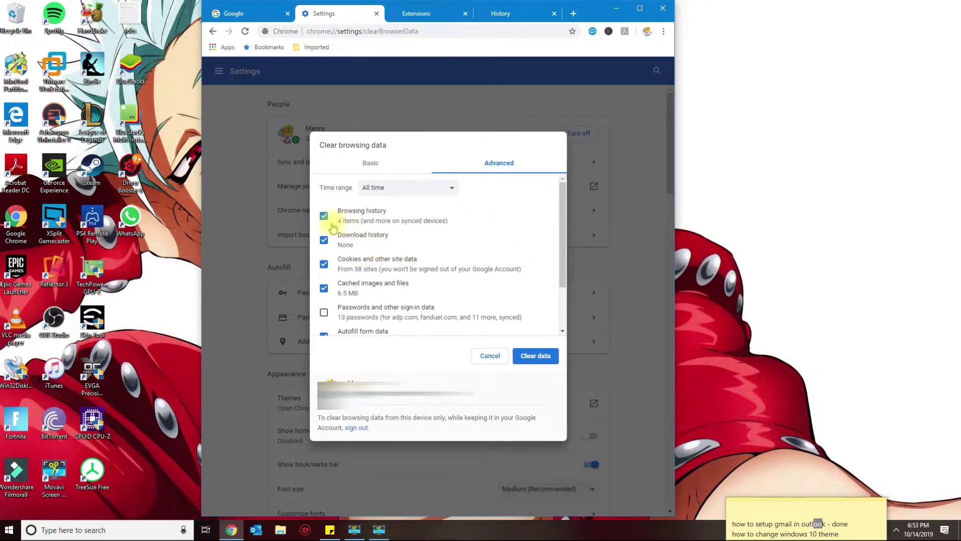
scroll(323, 215, down, 1)
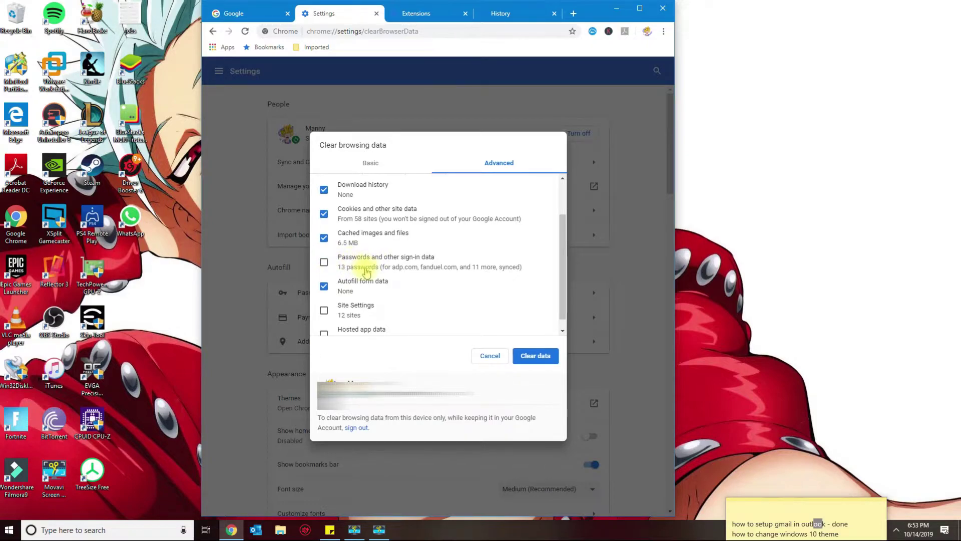
scroll(364, 279, down, 1)
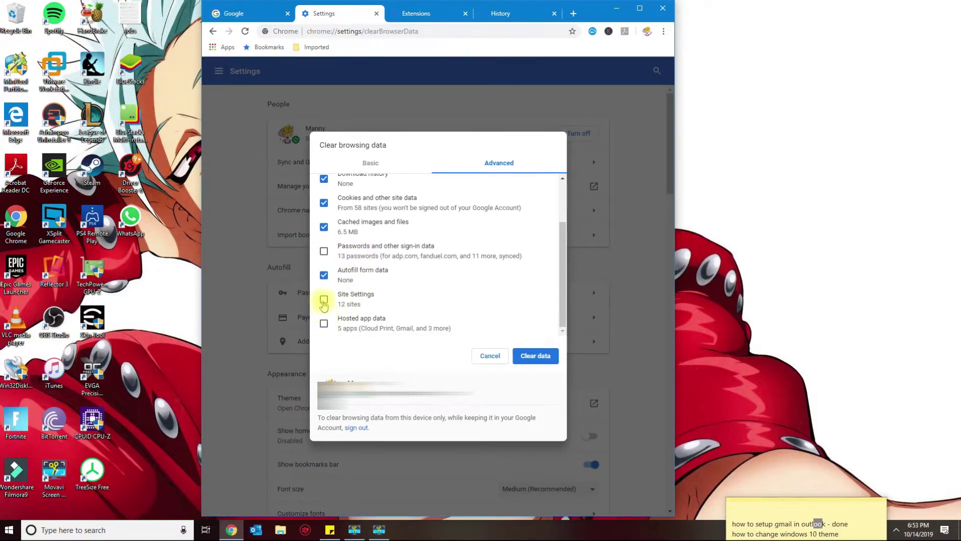
scroll(394, 227, up, 2)
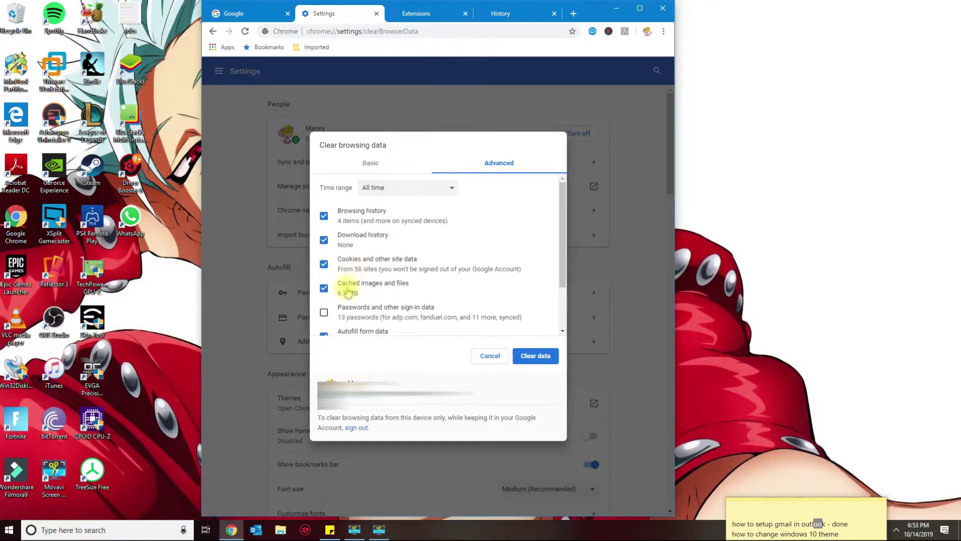
scroll(365, 280, down, 2)
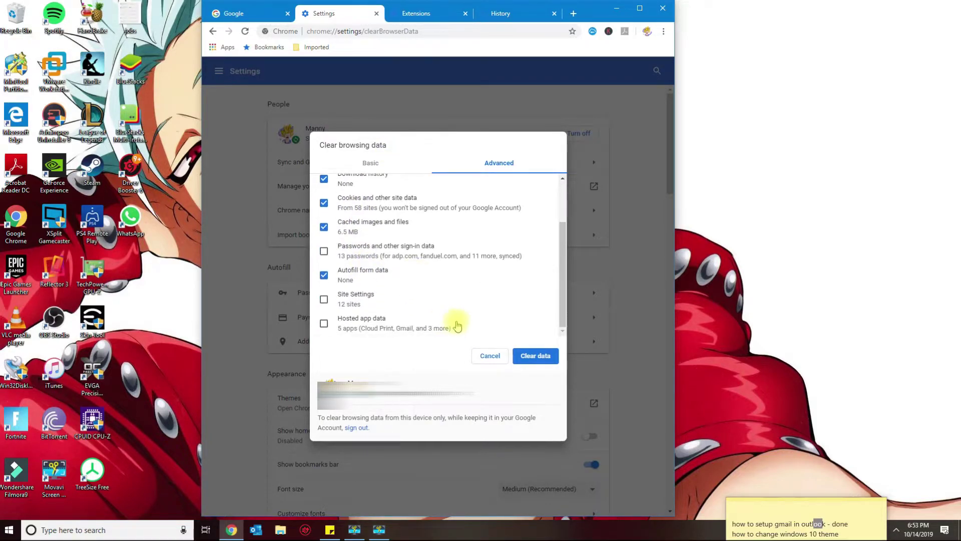
click(525, 358)
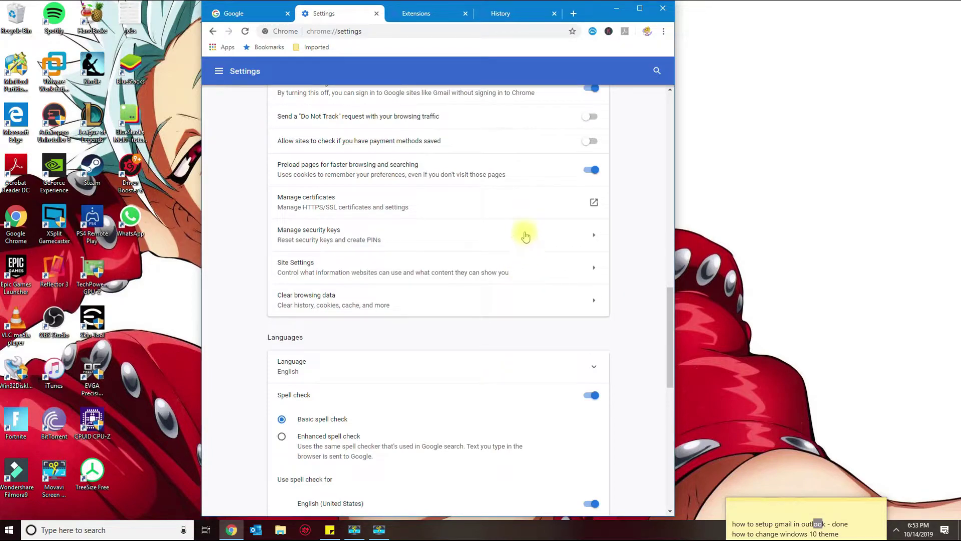
- Close Chrome, relaunch it from the taskbar, and load espn.com
click(663, 9)
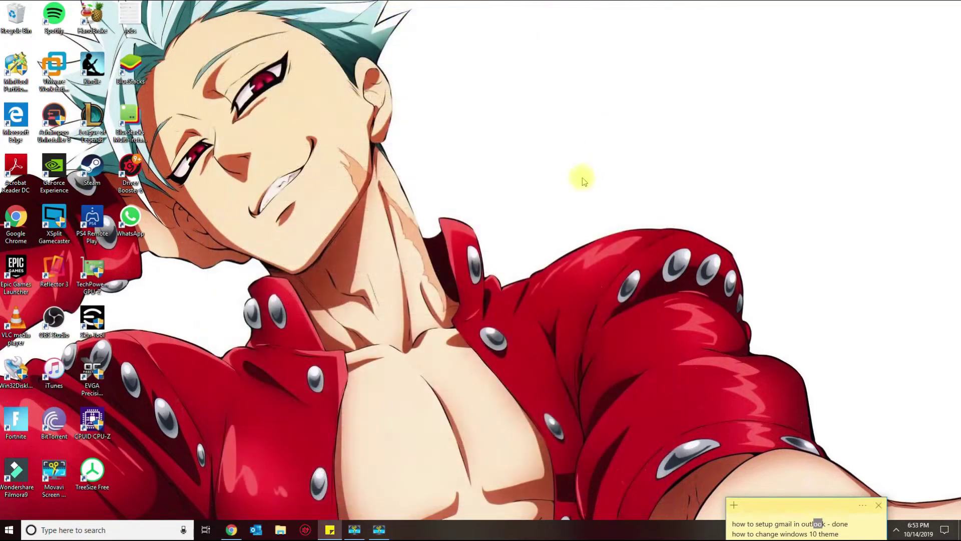
click(231, 530)
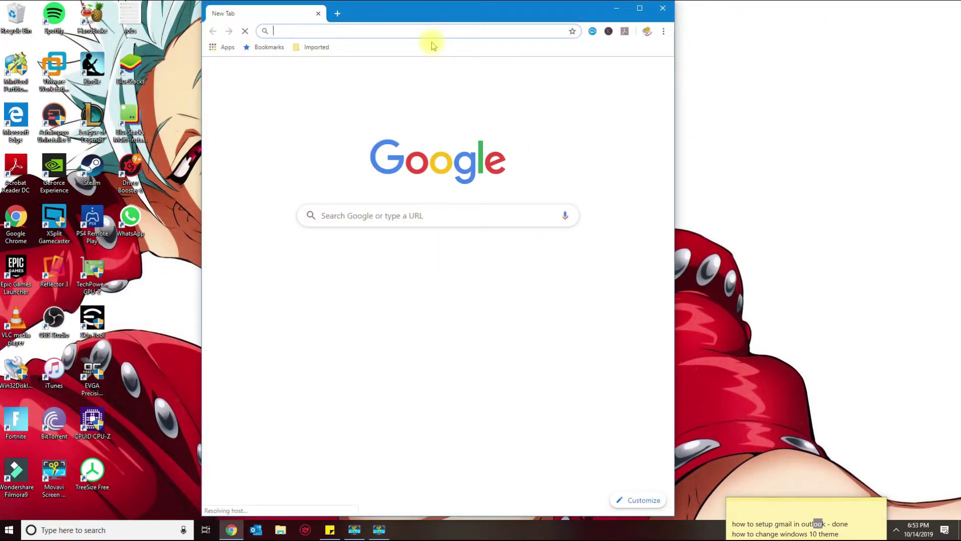
text(es)
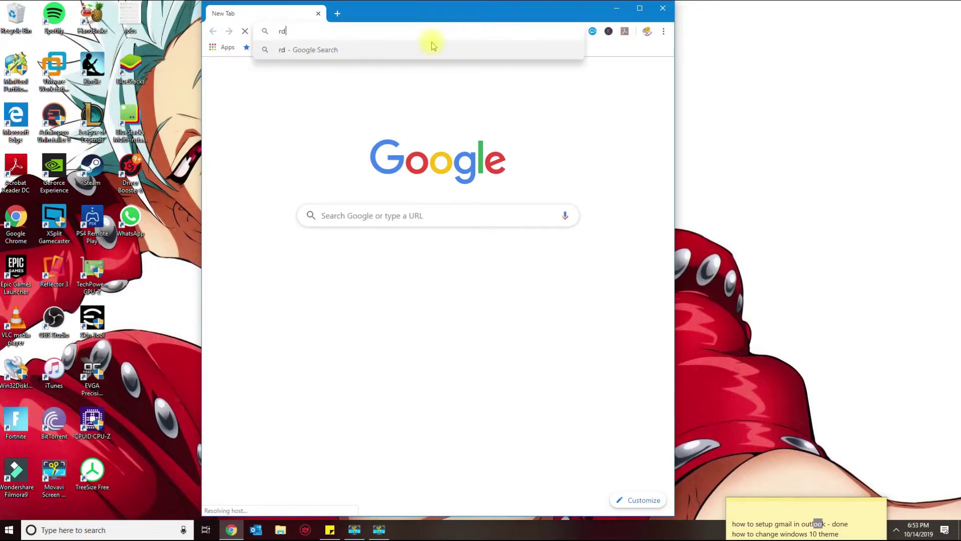
text(espn.)
key(Return)
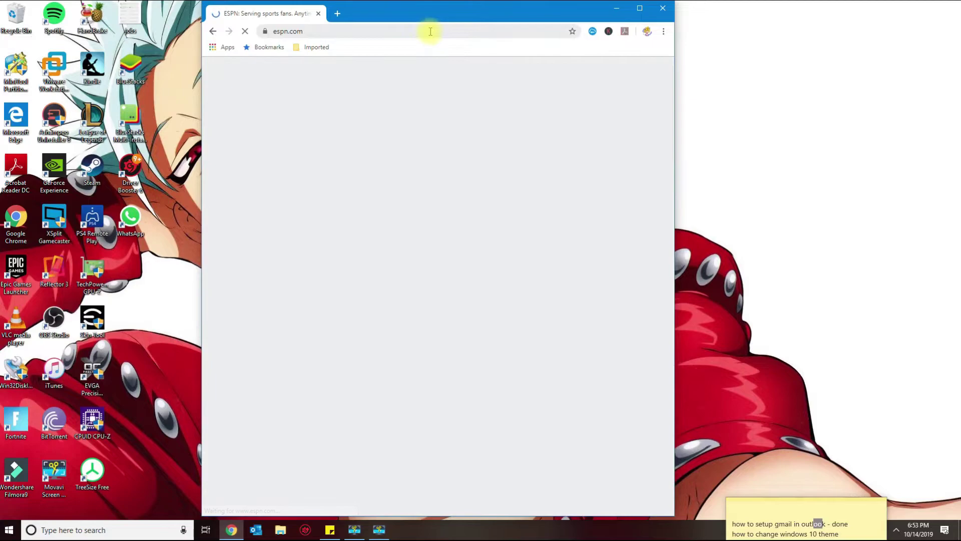
- Load yahoo.com, amazon.com and ebay.com in turn from the address bar
click(430, 31)
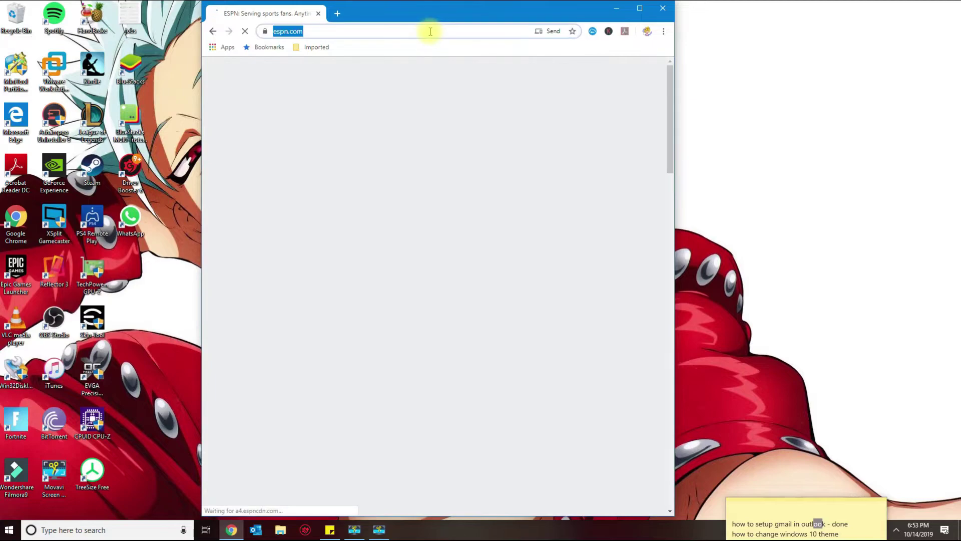
text(yahoo.com)
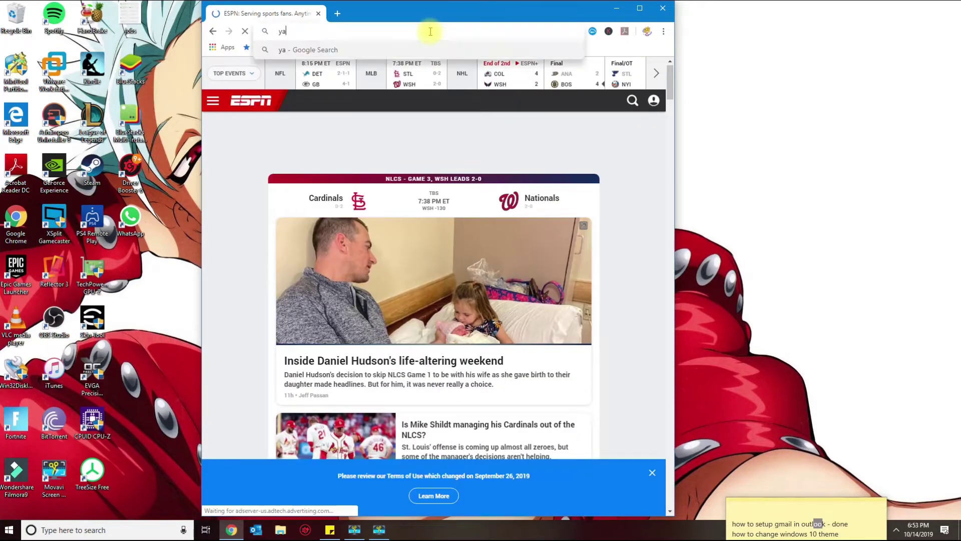
key(Return)
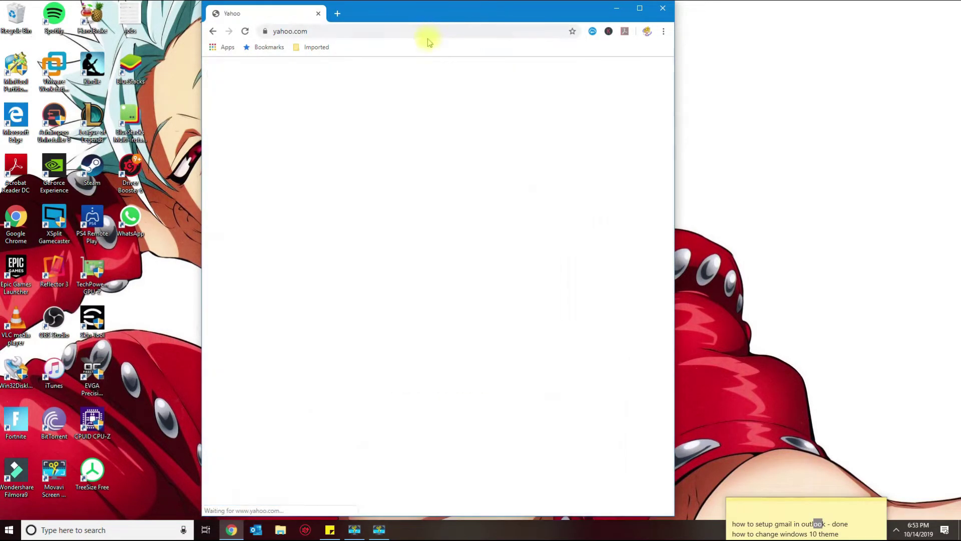
click(419, 28)
text(amazon.com)
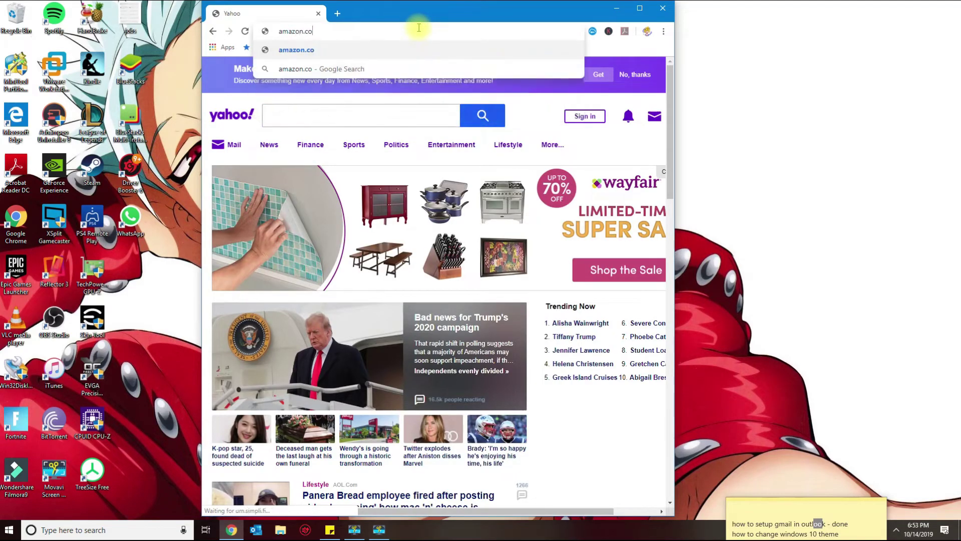
key(Return)
click(418, 28)
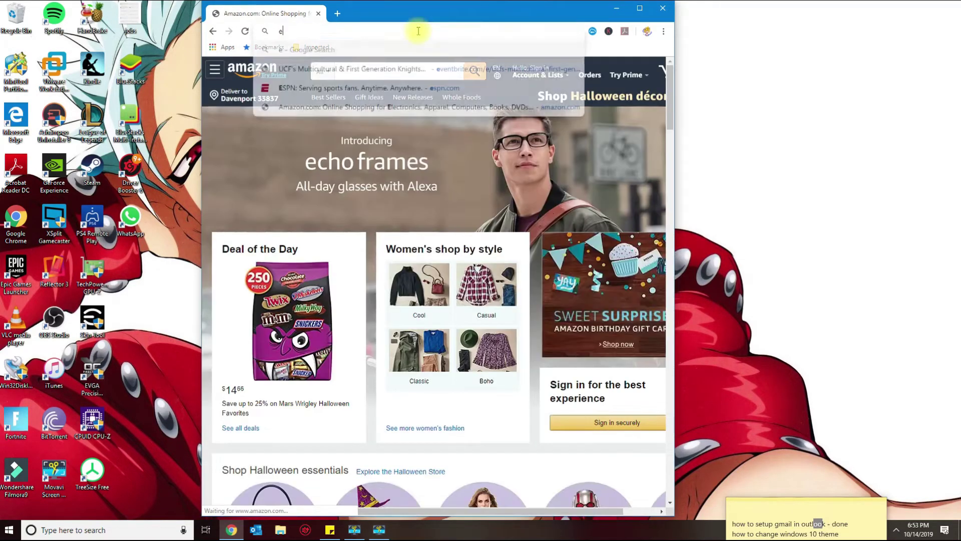
text(ebay.com)
key(Return)
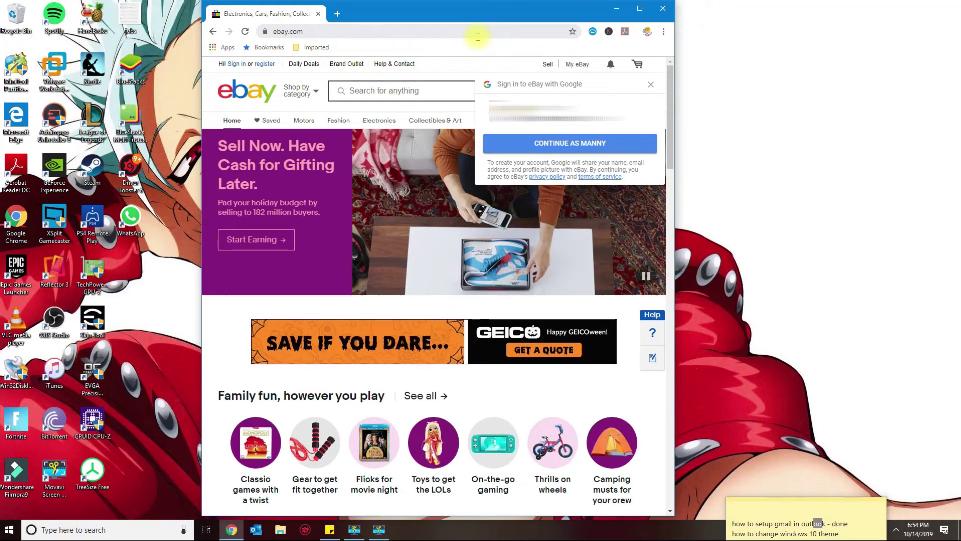
- Close the 'Sign in to eBay with Google' popup covering the eBay homepage
click(650, 84)
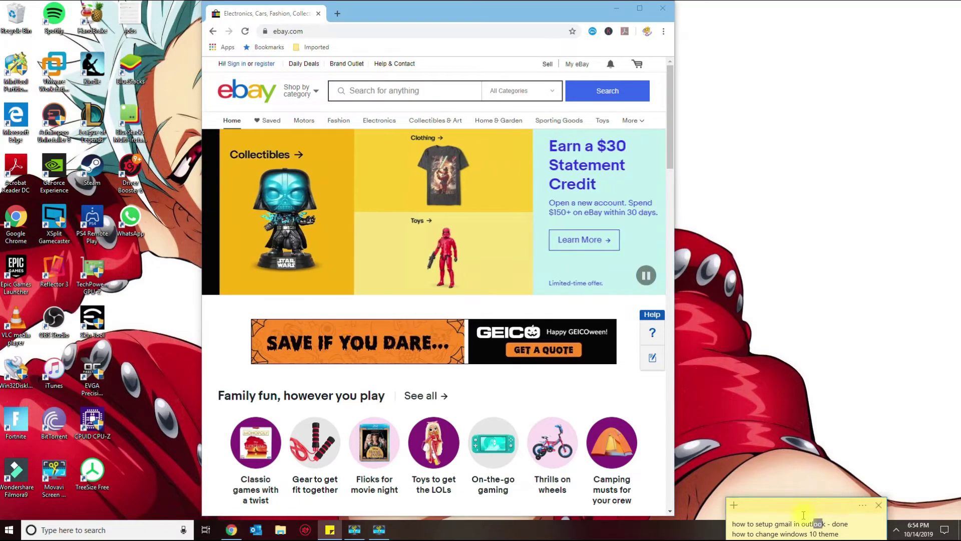
click(762, 524)
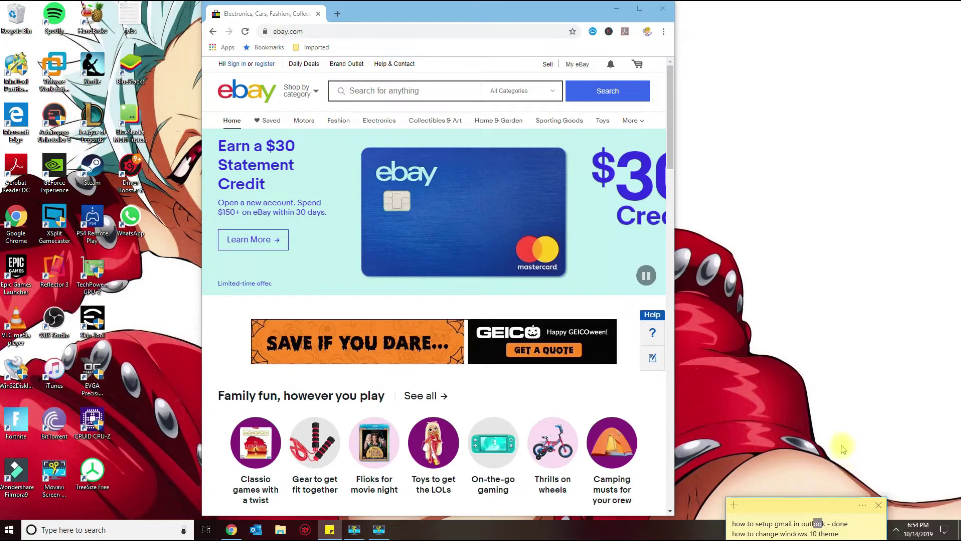